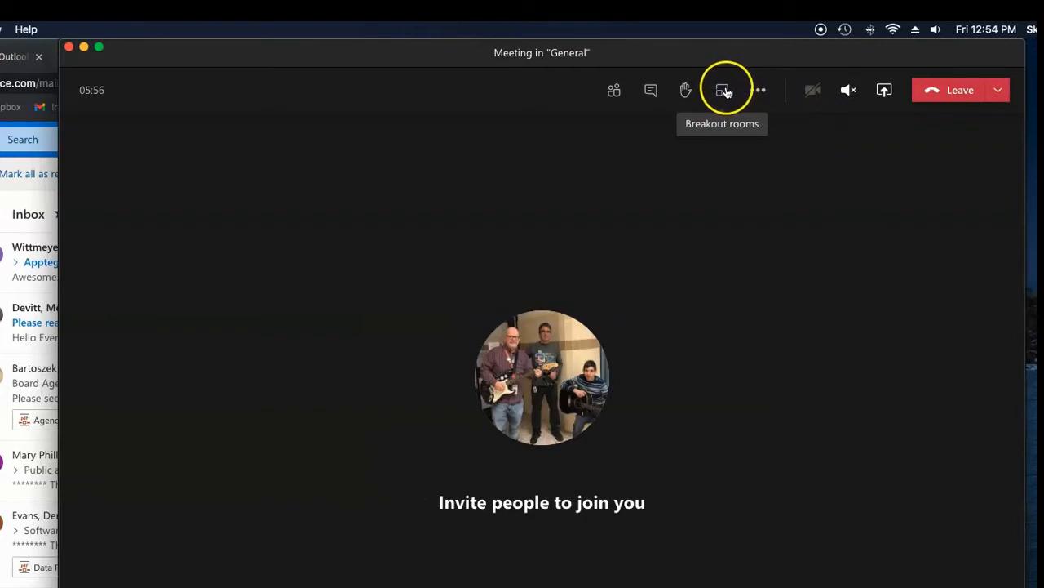
# Step: Create one breakout room in the meeting with participants assigned manually
pyautogui.click(725, 92)
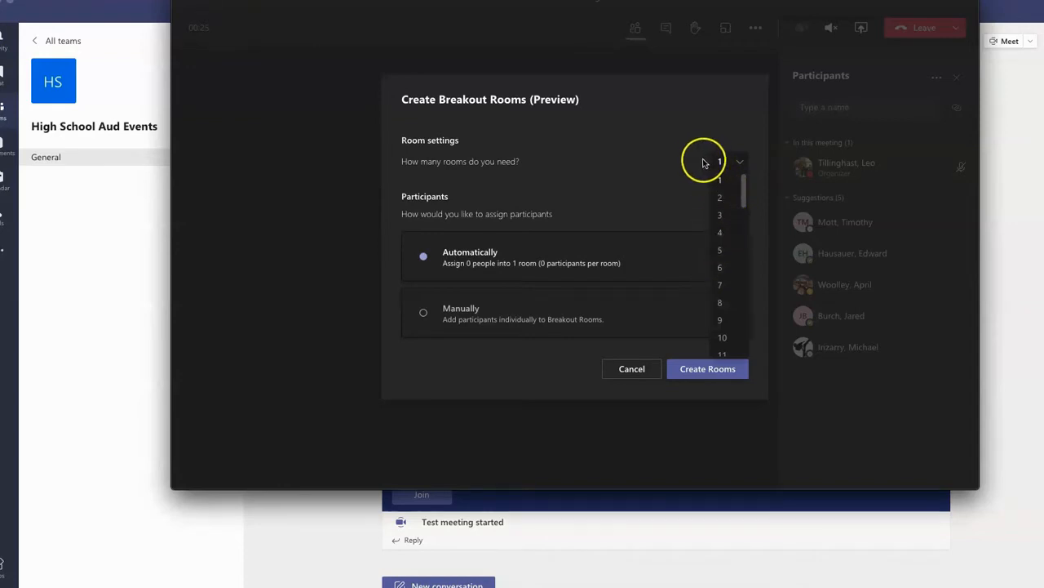
pyautogui.click(550, 264)
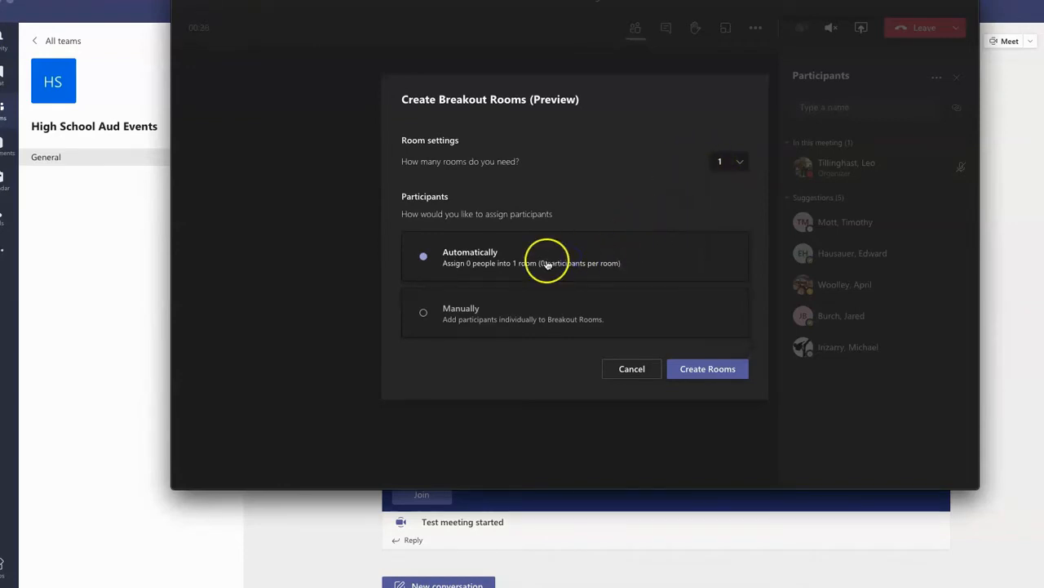
pyautogui.click(459, 308)
pyautogui.click(465, 318)
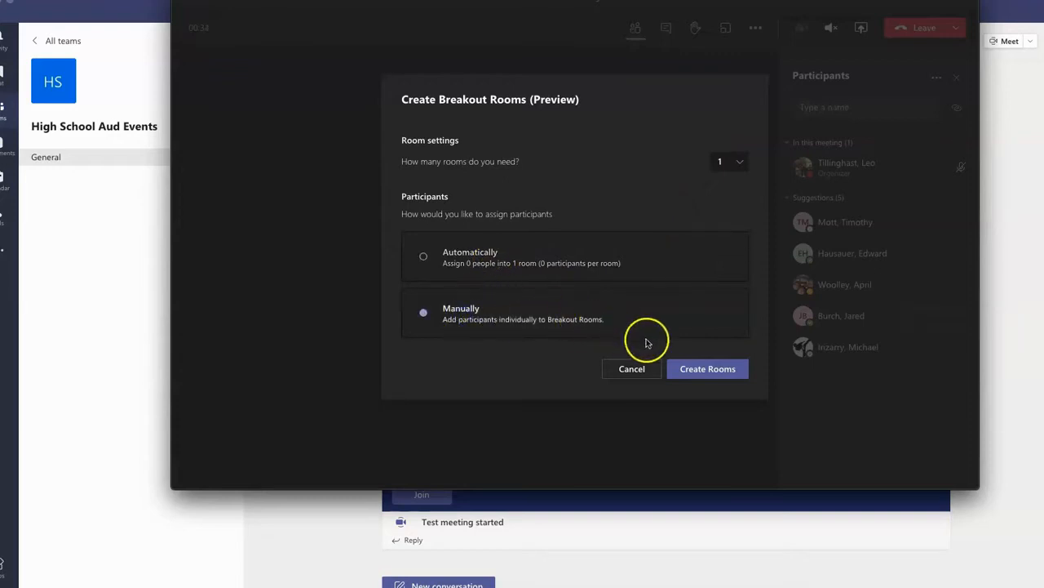
pyautogui.click(709, 369)
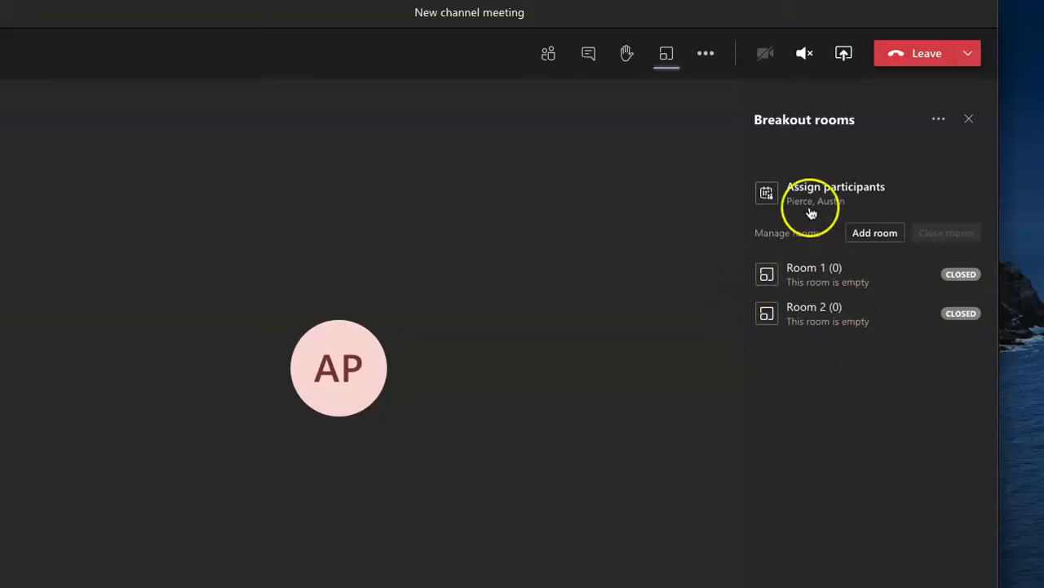
# Step: Assign the unassigned participant to Room 2, and expand the participant list of Room 1
pyautogui.click(807, 193)
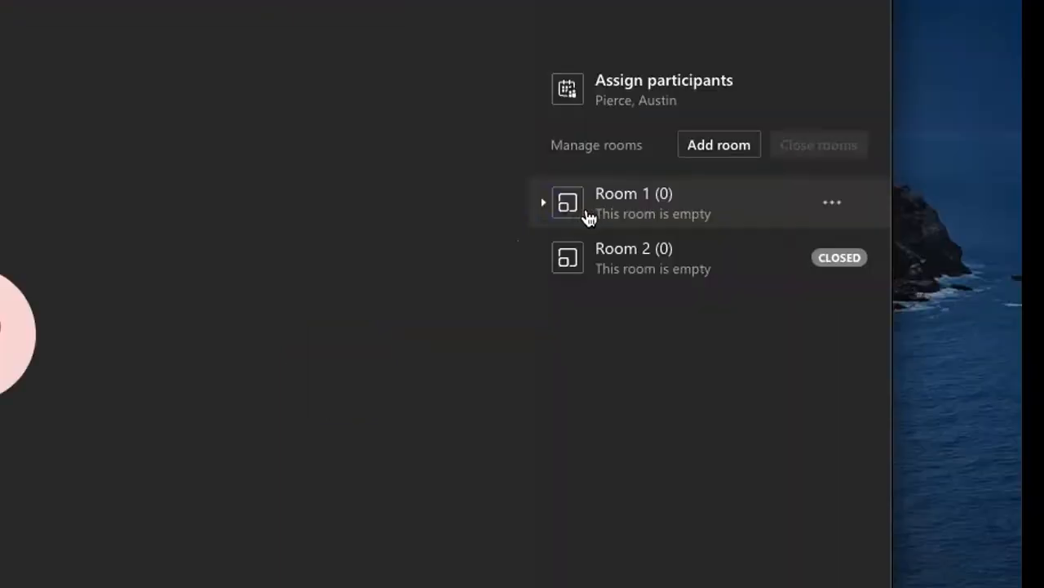
pyautogui.click(618, 97)
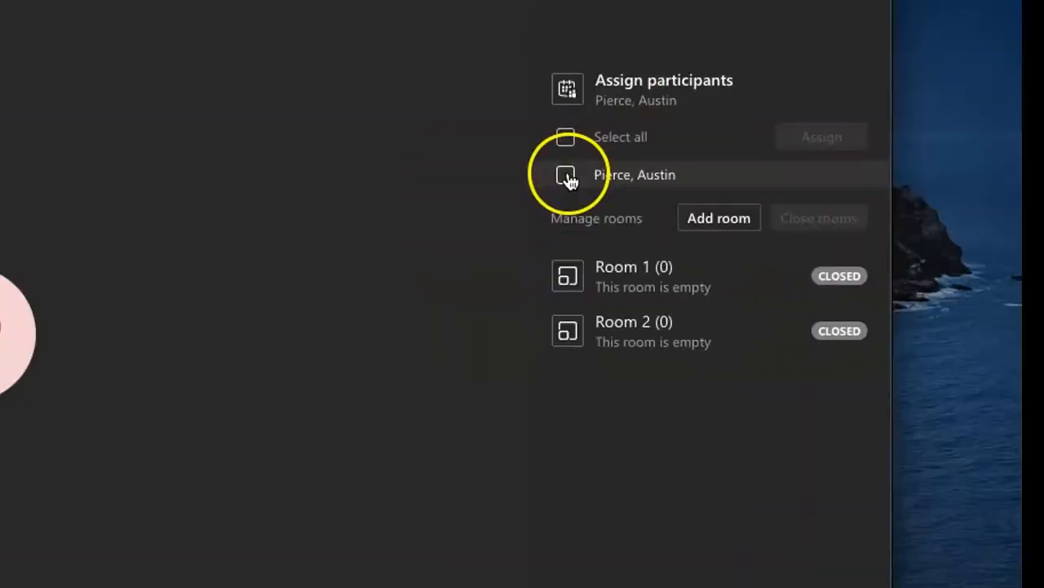
pyautogui.click(565, 175)
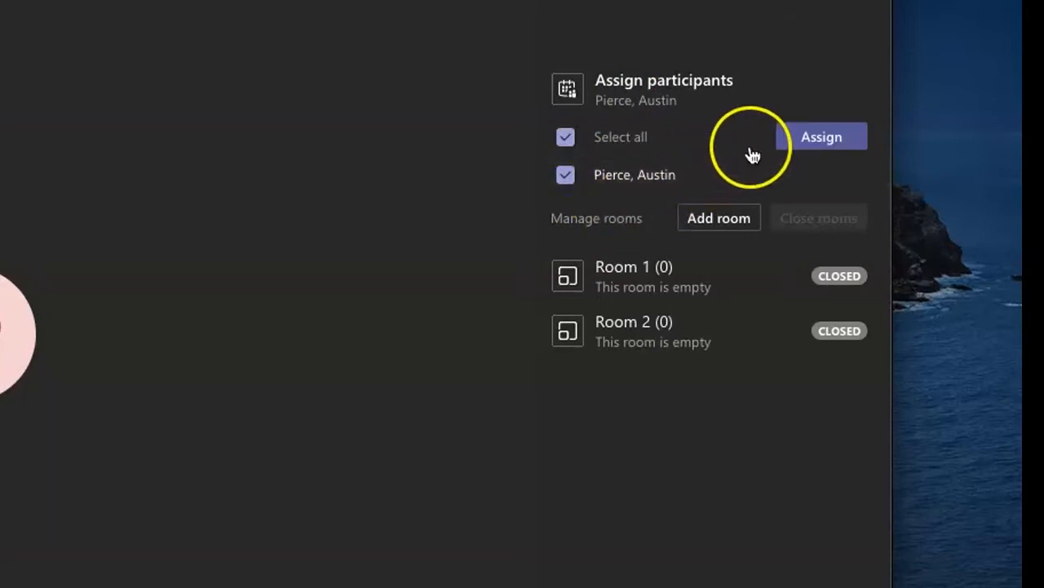
pyautogui.click(803, 144)
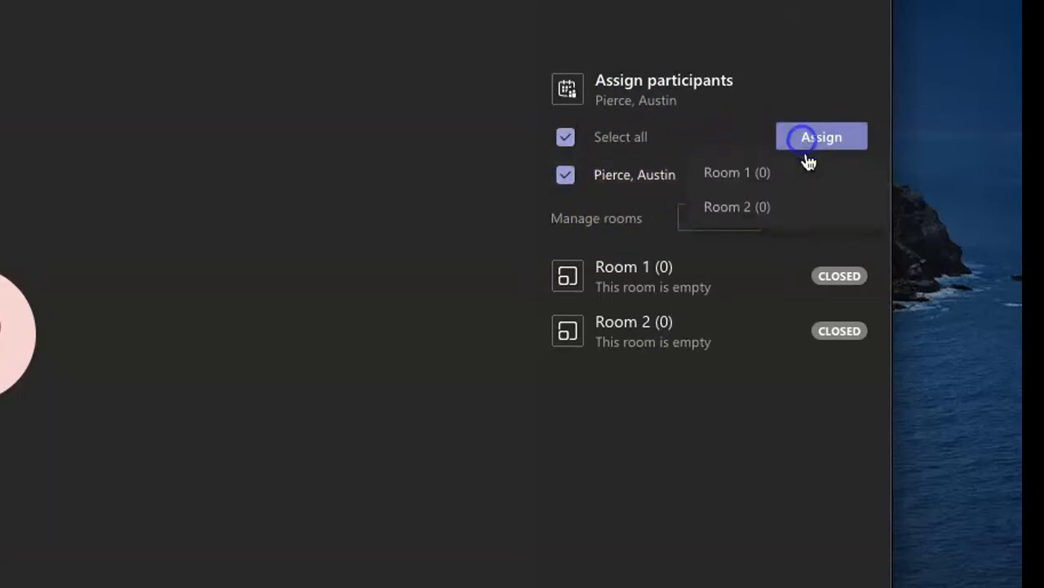
pyautogui.click(751, 216)
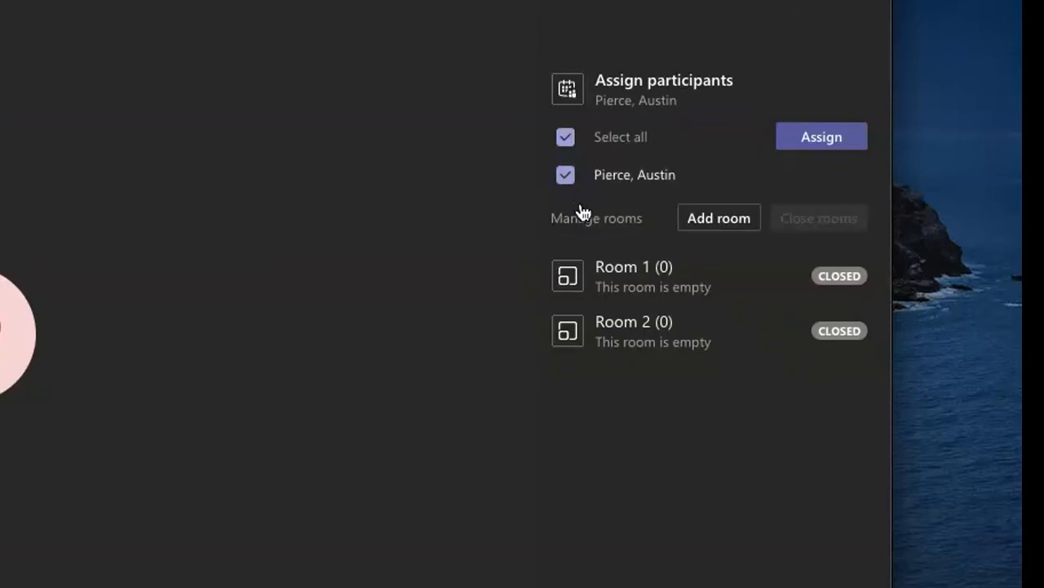
pyautogui.click(805, 144)
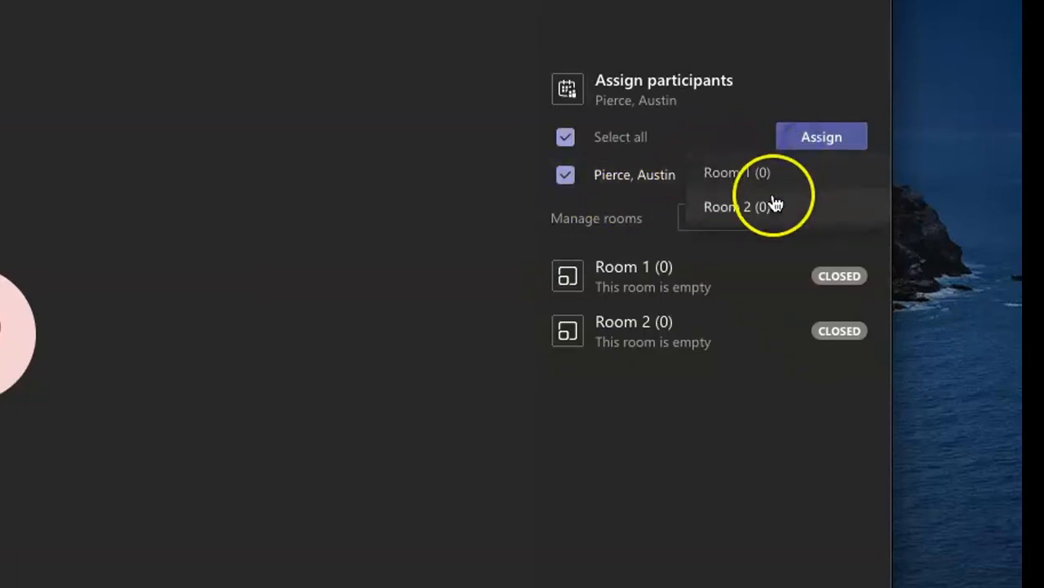
pyautogui.click(750, 214)
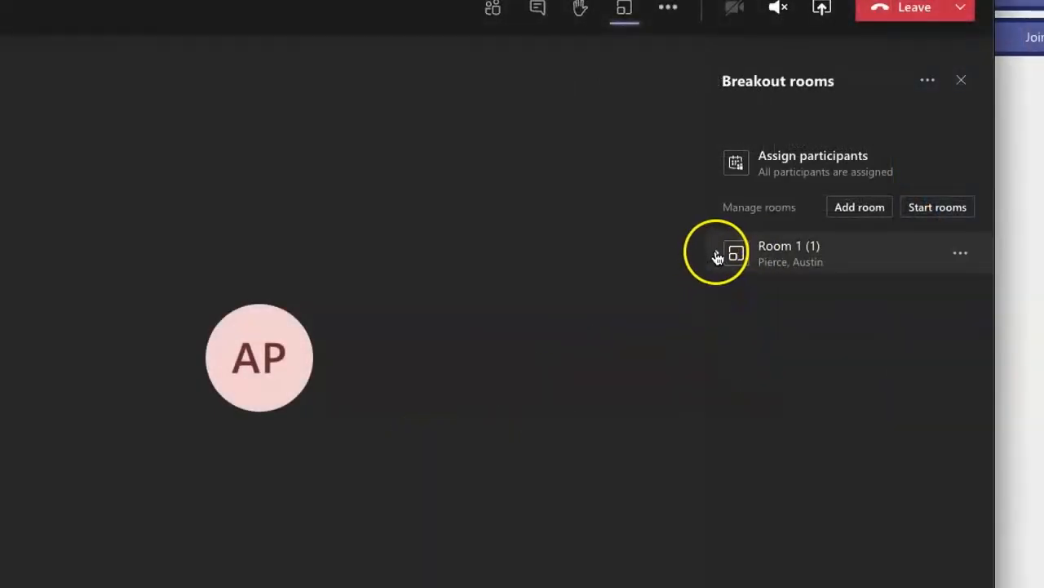
pyautogui.click(717, 256)
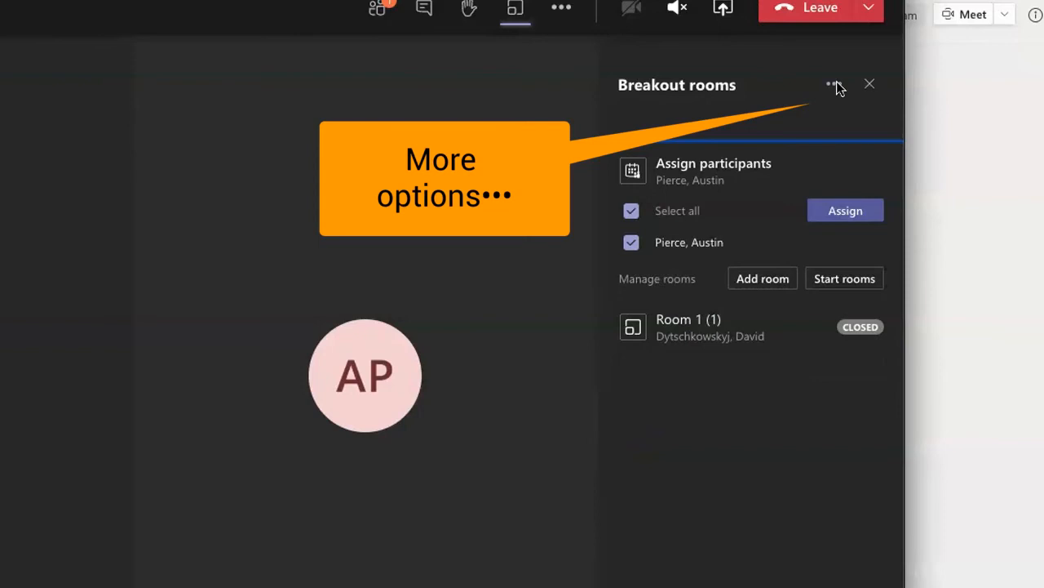
# Step: In the breakout rooms settings, keep automatic moving of participants on and allow participants to return to the main meeting
pyautogui.click(834, 85)
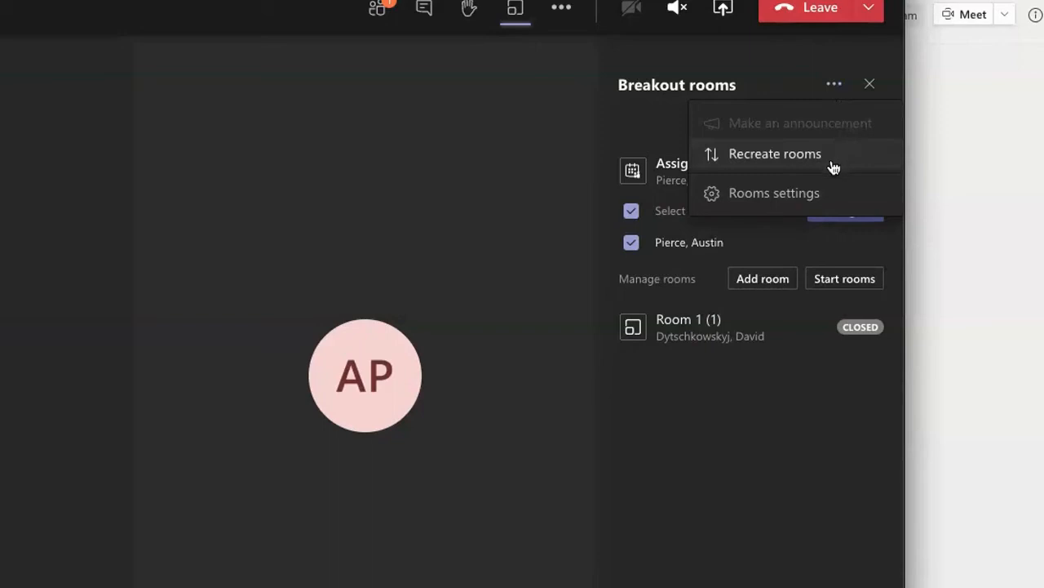
pyautogui.click(804, 198)
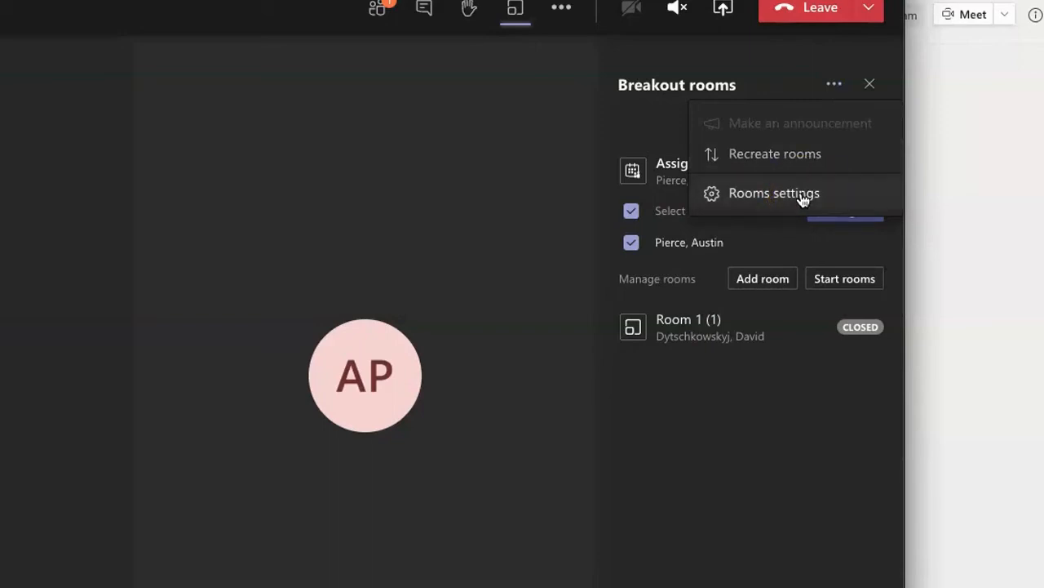
pyautogui.click(804, 197)
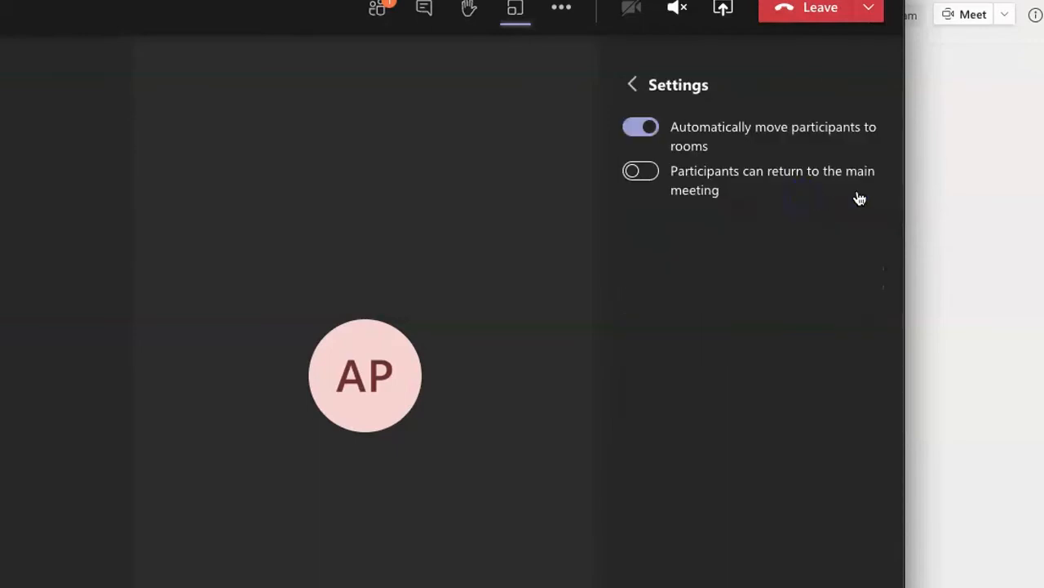
pyautogui.click(638, 131)
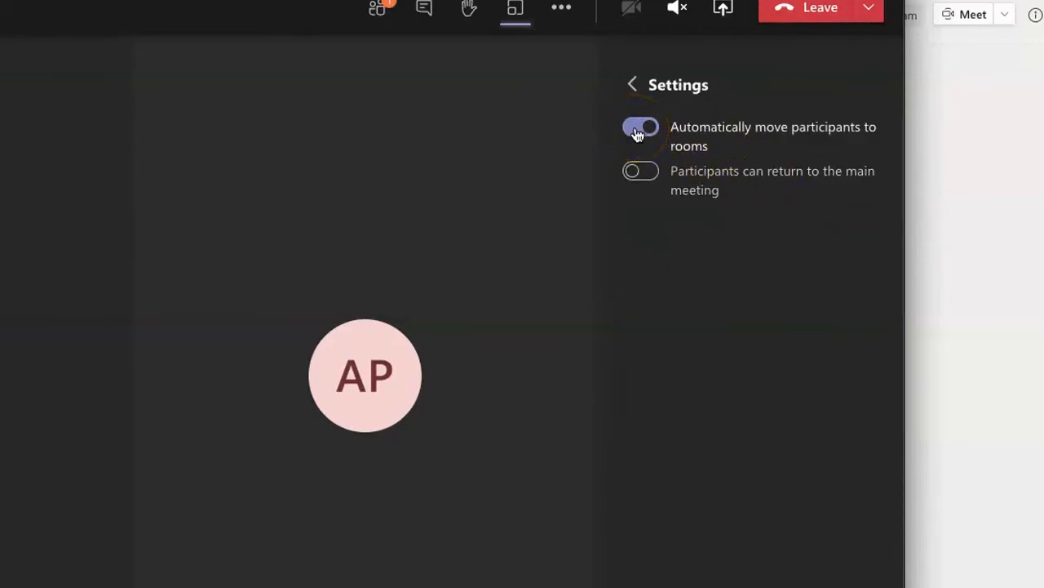
pyautogui.click(644, 173)
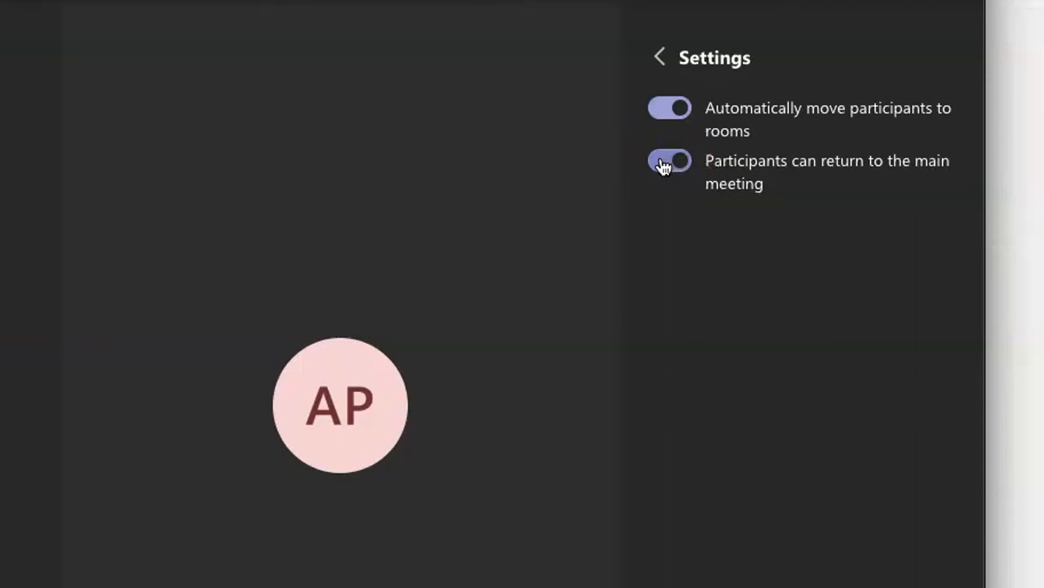
pyautogui.click(663, 163)
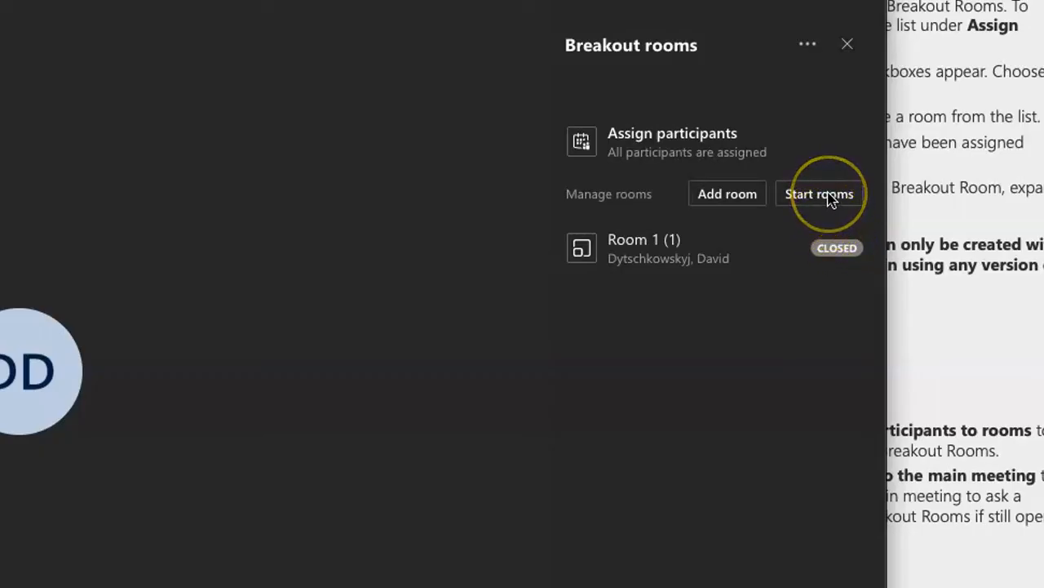
# Step: Start all breakout rooms at once, and open Room 1 individually through its own options
pyautogui.click(830, 196)
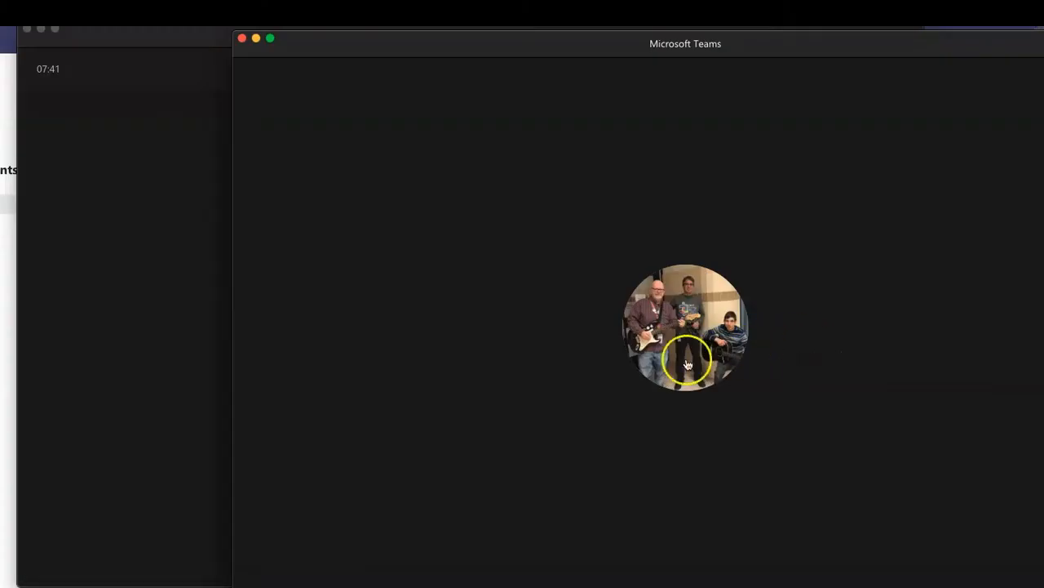
pyautogui.click(243, 40)
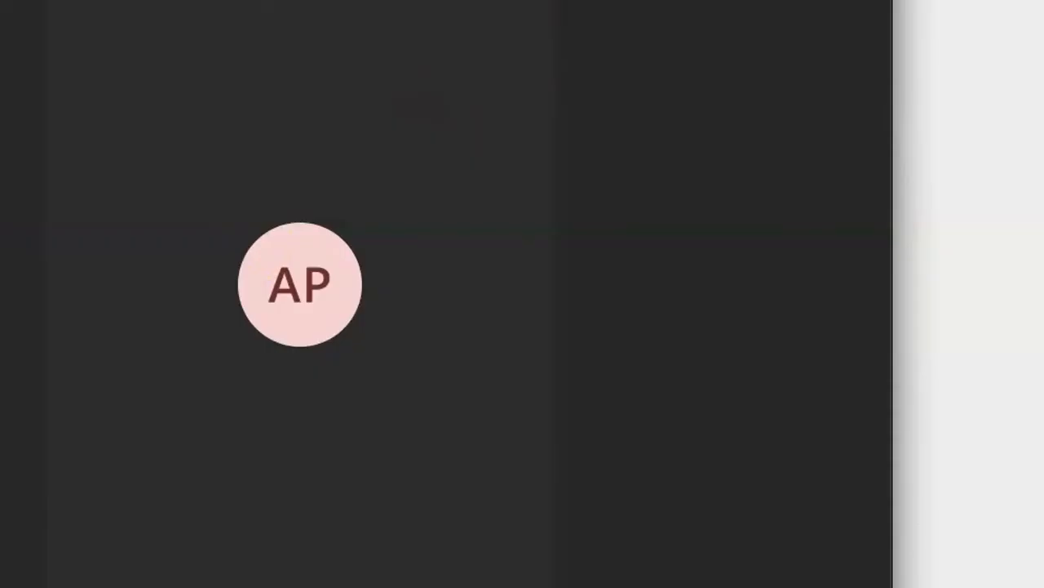
pyautogui.click(850, 171)
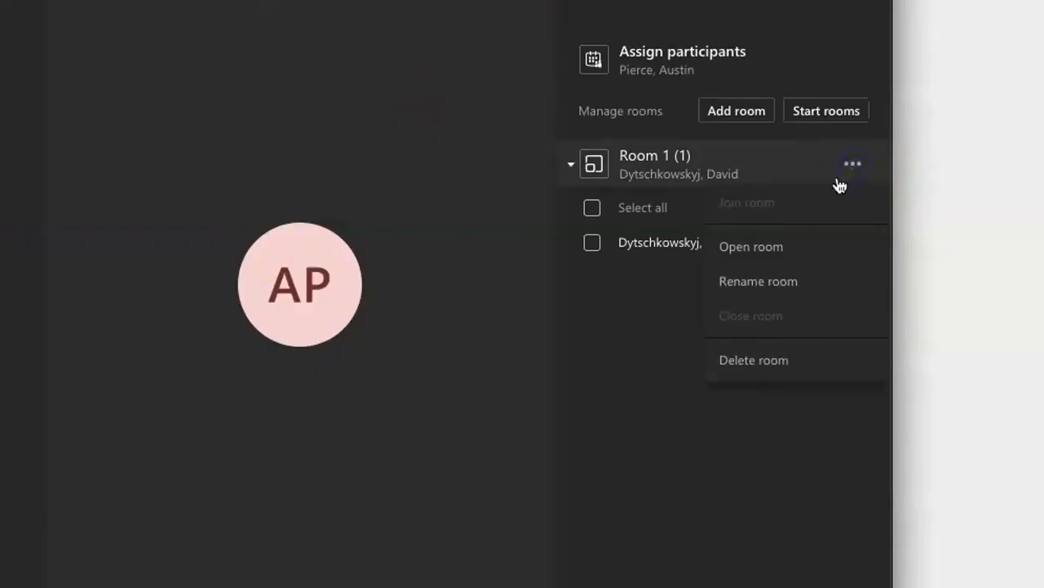
pyautogui.click(779, 250)
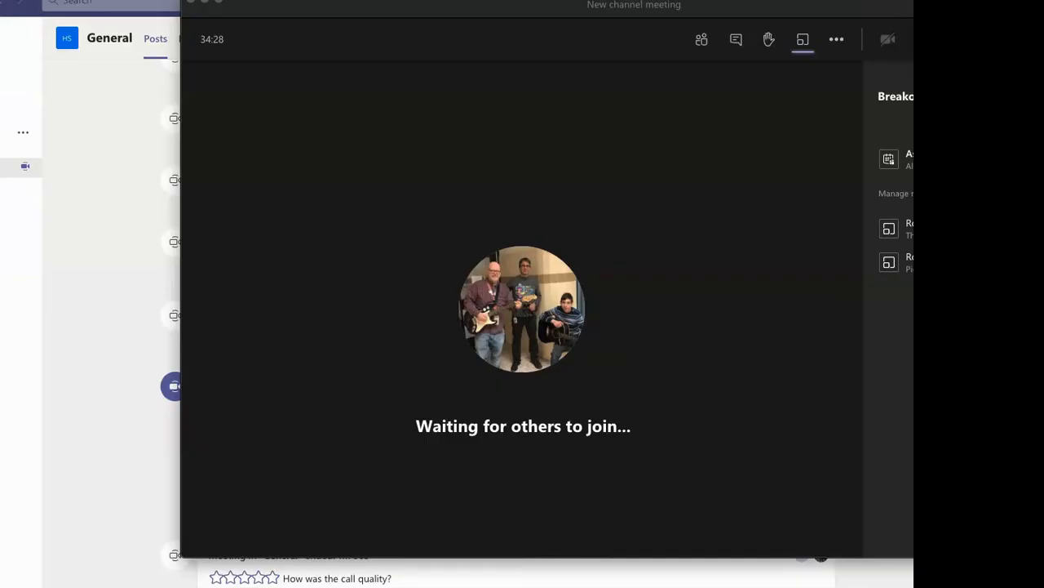
# Step: Join Room 2 as the organizer, and join Room 1 in the same way
pyautogui.doubleClick(793, 24)
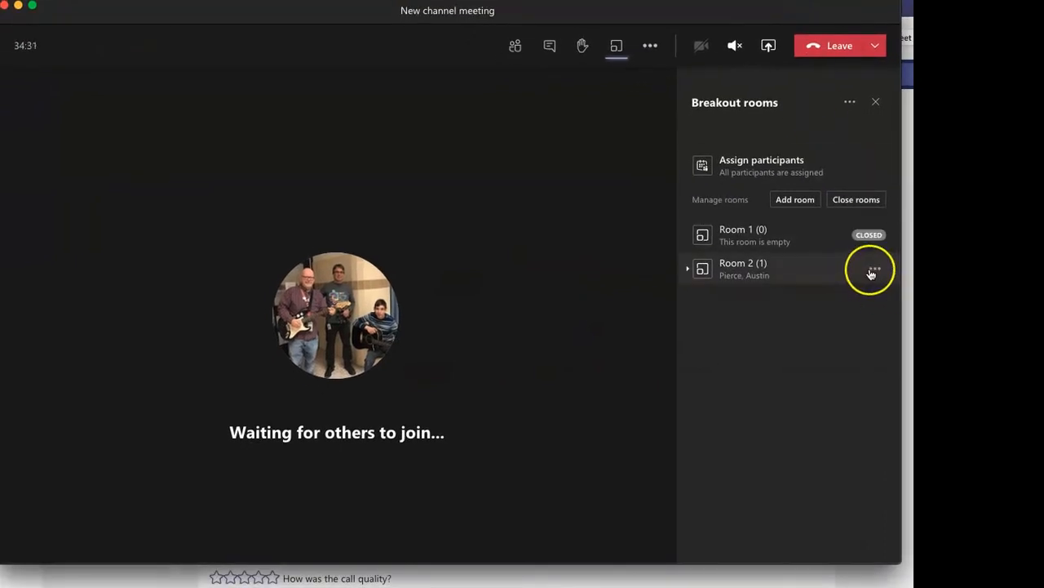
pyautogui.click(874, 272)
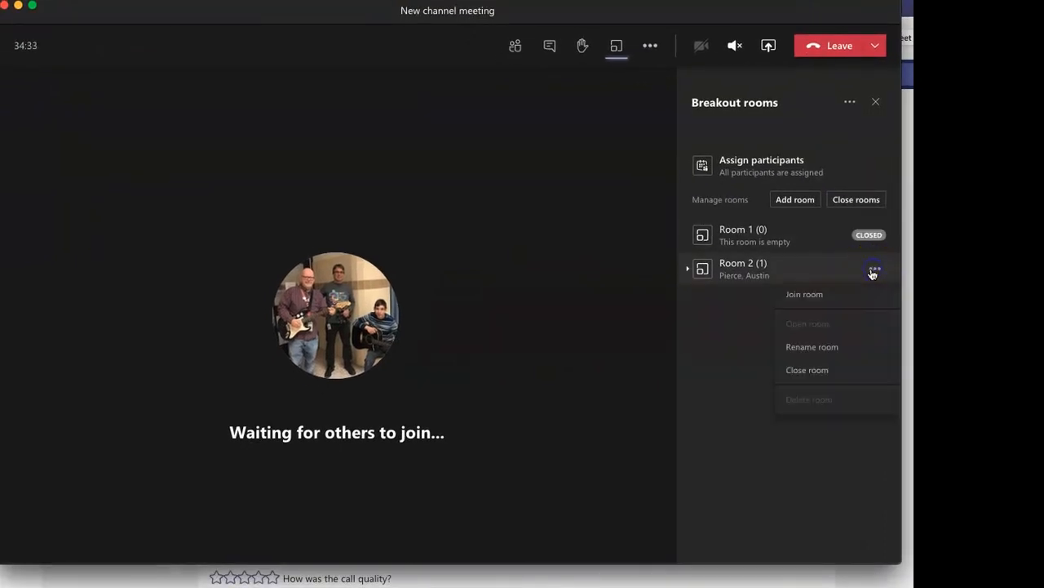
pyautogui.click(809, 299)
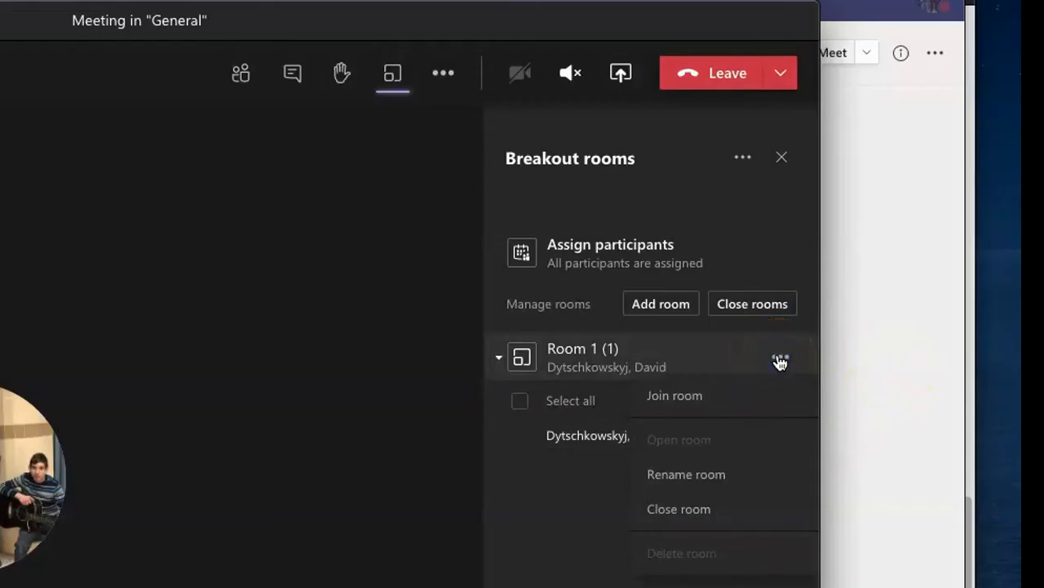
pyautogui.click(751, 368)
pyautogui.click(718, 397)
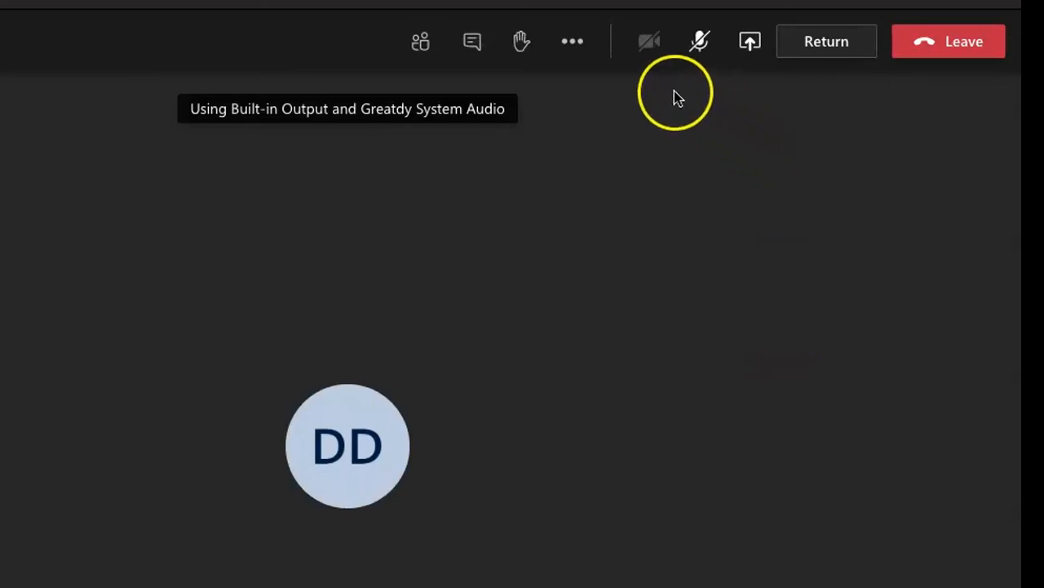
# Step: Start recording inside the breakout room, dismiss the recording notice and stop the recording
pyautogui.click(583, 53)
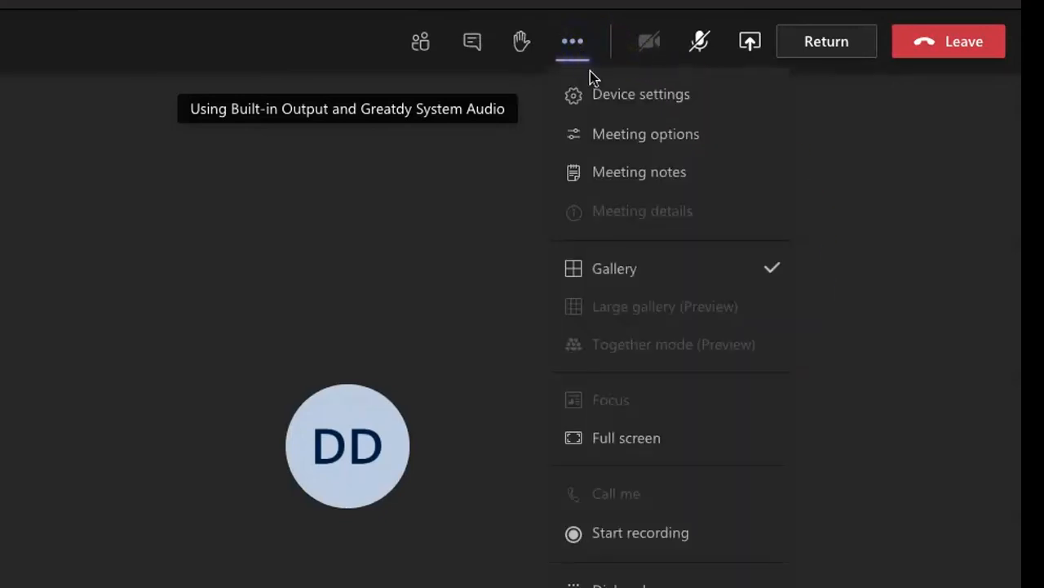
pyautogui.click(620, 534)
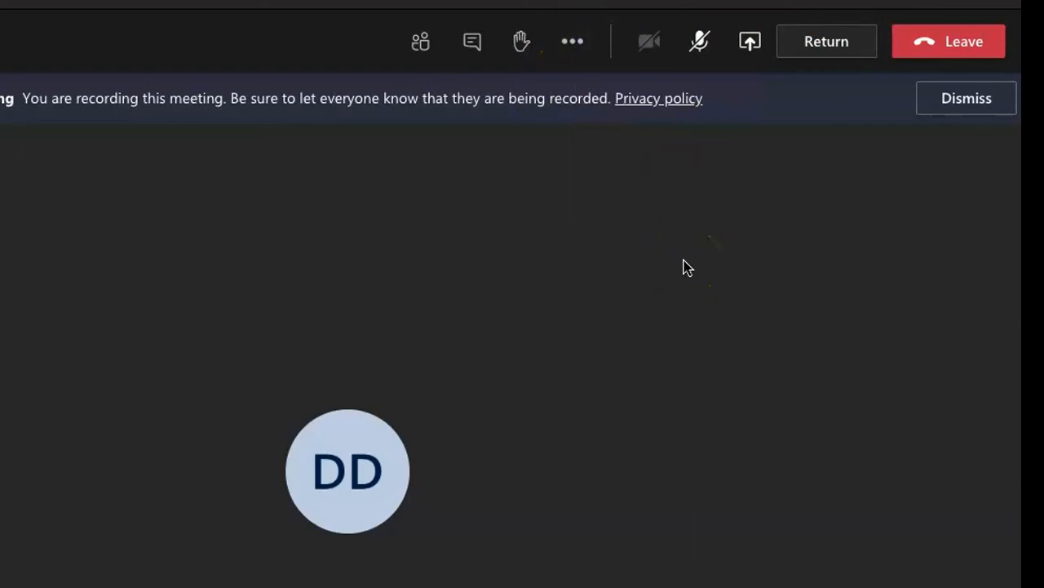
pyautogui.click(973, 106)
pyautogui.click(581, 47)
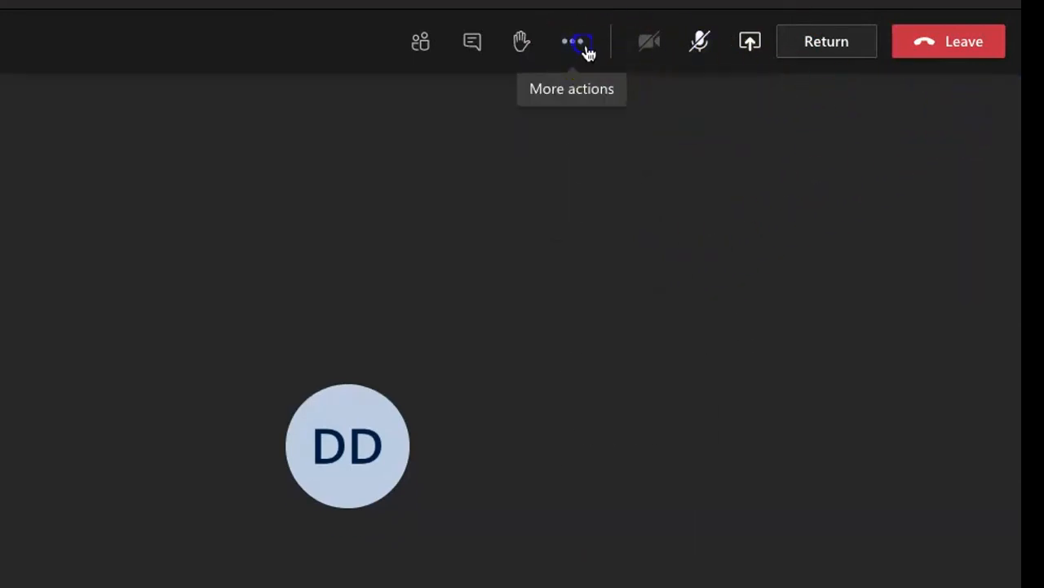
pyautogui.click(635, 533)
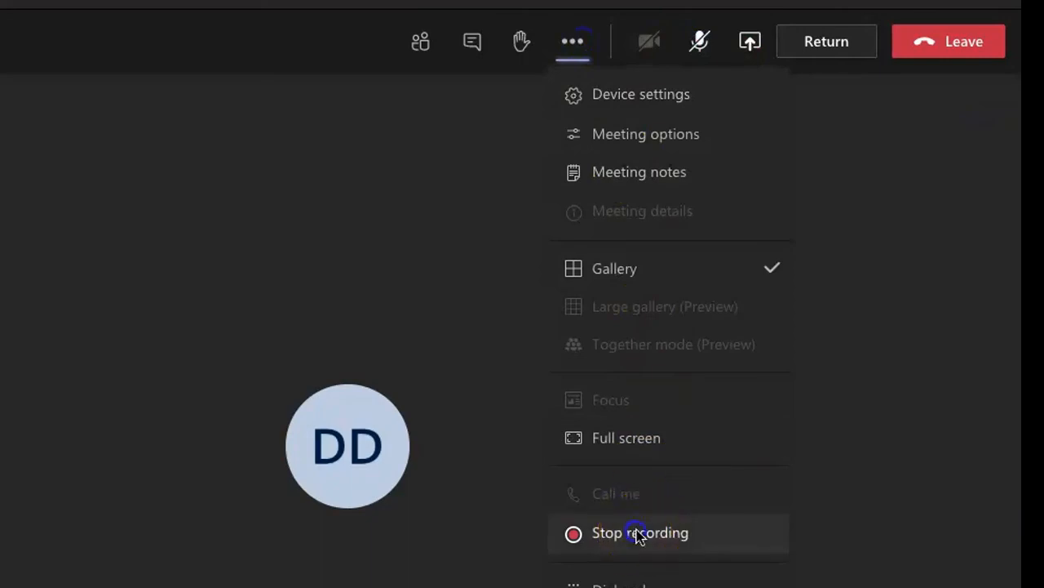
pyautogui.click(498, 449)
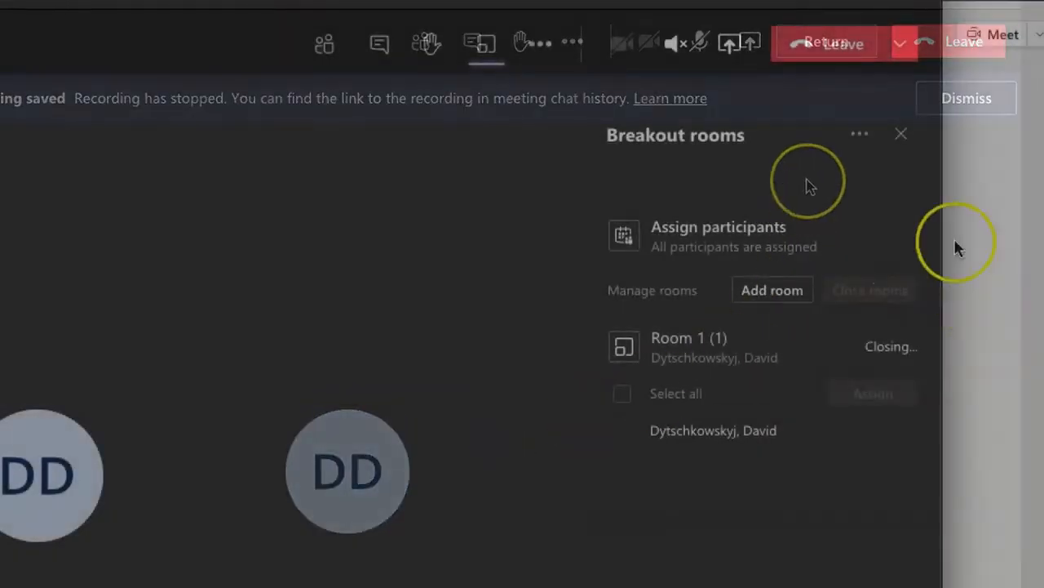
# Step: Send the announcement "Hi everyone!" to all breakout rooms
pyautogui.click(859, 134)
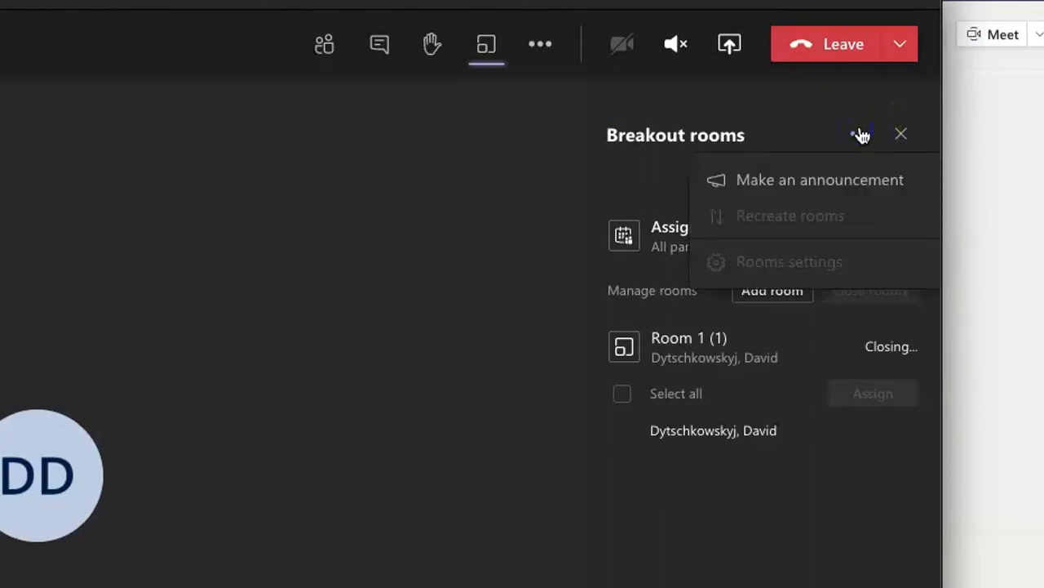
pyautogui.click(833, 180)
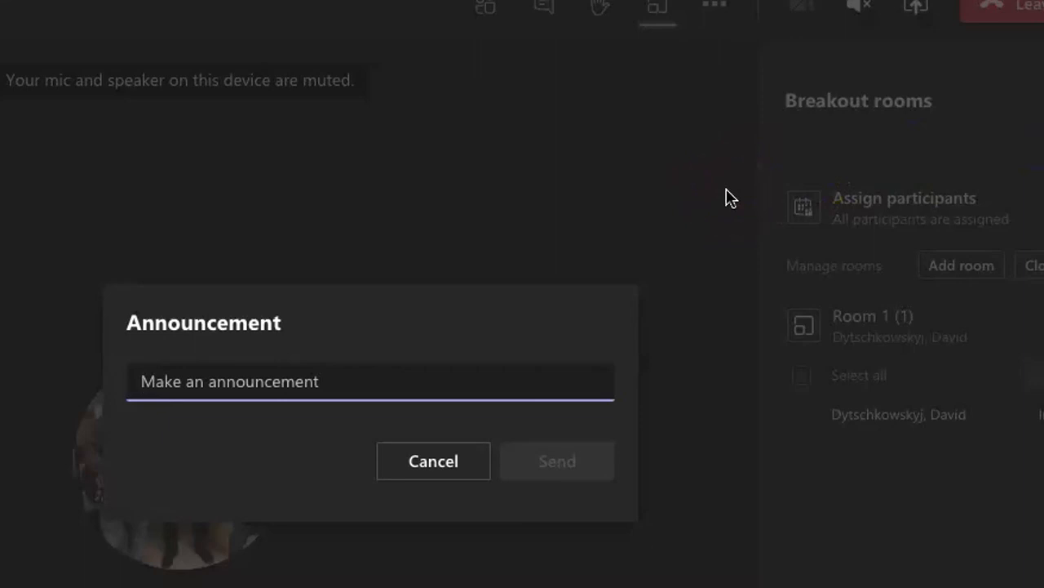
pyautogui.write('Hi everyone!')
pyautogui.click(591, 473)
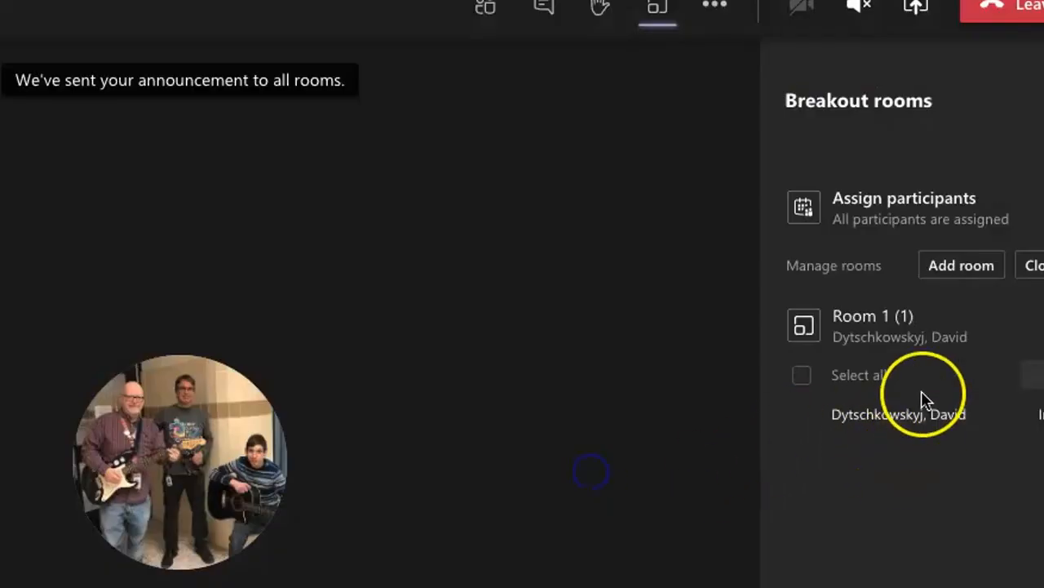